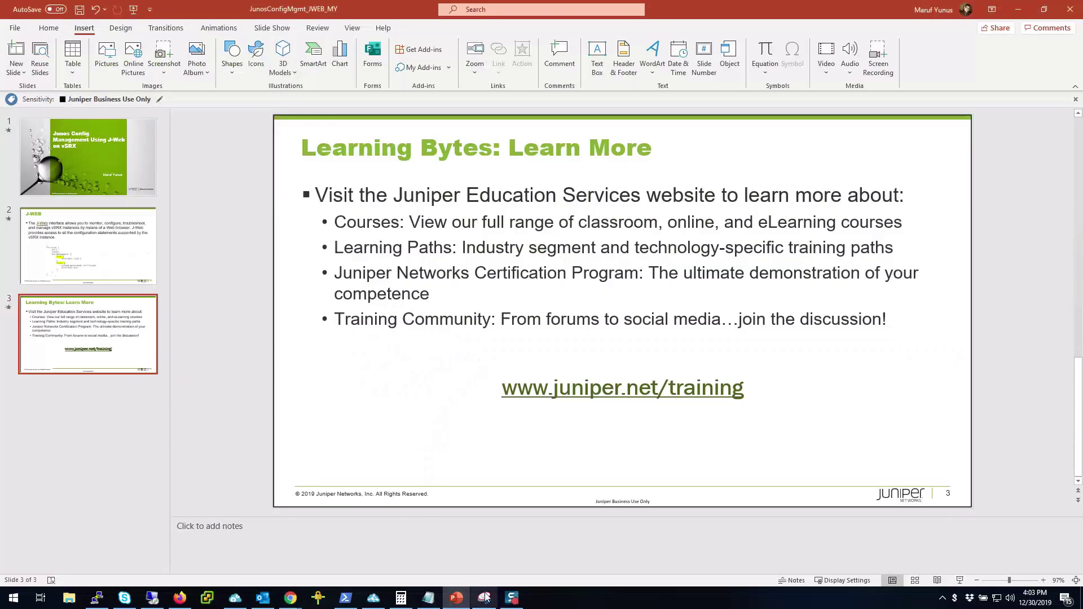
Log in to J-Web on vSRX-1 with the lab account's username and password.
{"action": "mouse_move", "coordinate": [521, 607]}
{"action": "mouse_move", "coordinate": [290, 598]}
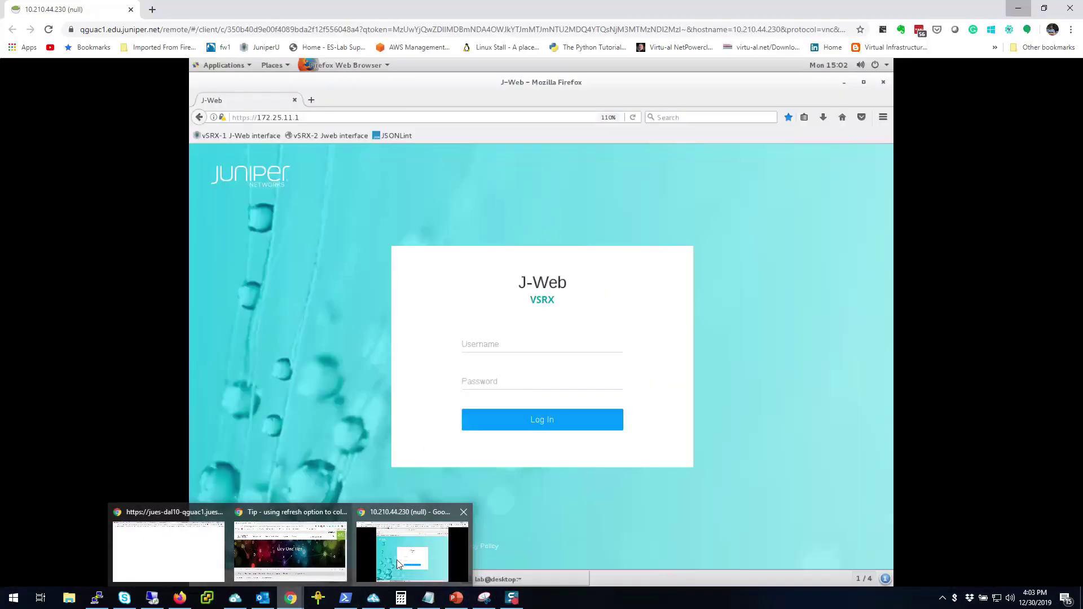
{"action": "left_click", "coordinate": [398, 560]}
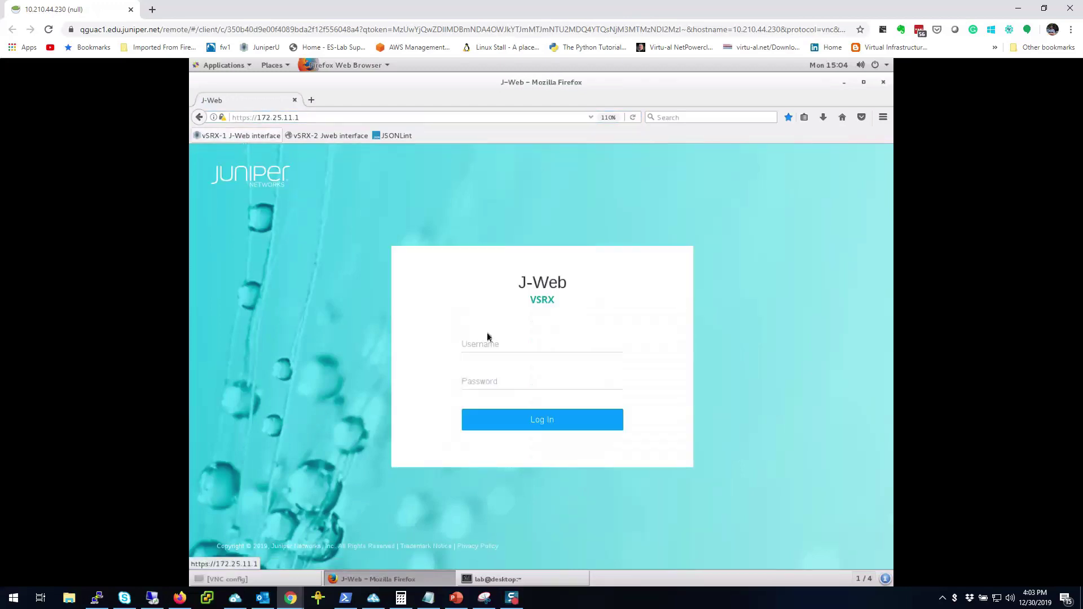
{"action": "left_click", "coordinate": [492, 342]}
{"action": "type", "text": "lab"}
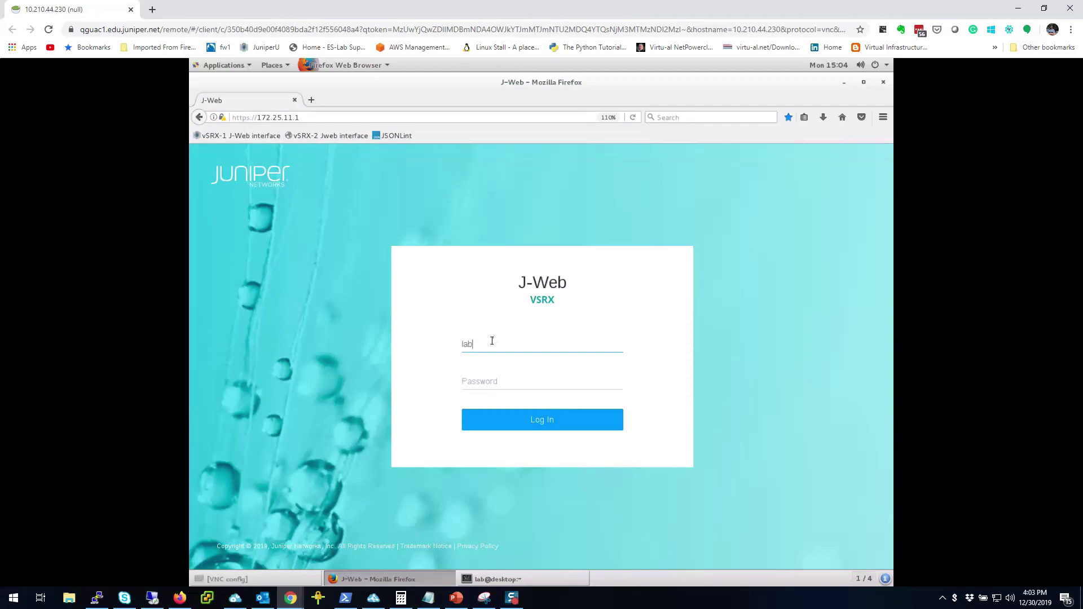
{"action": "key", "text": "Tab"}
{"action": "type", "text": "lab123"}
{"action": "key", "text": "Return"}
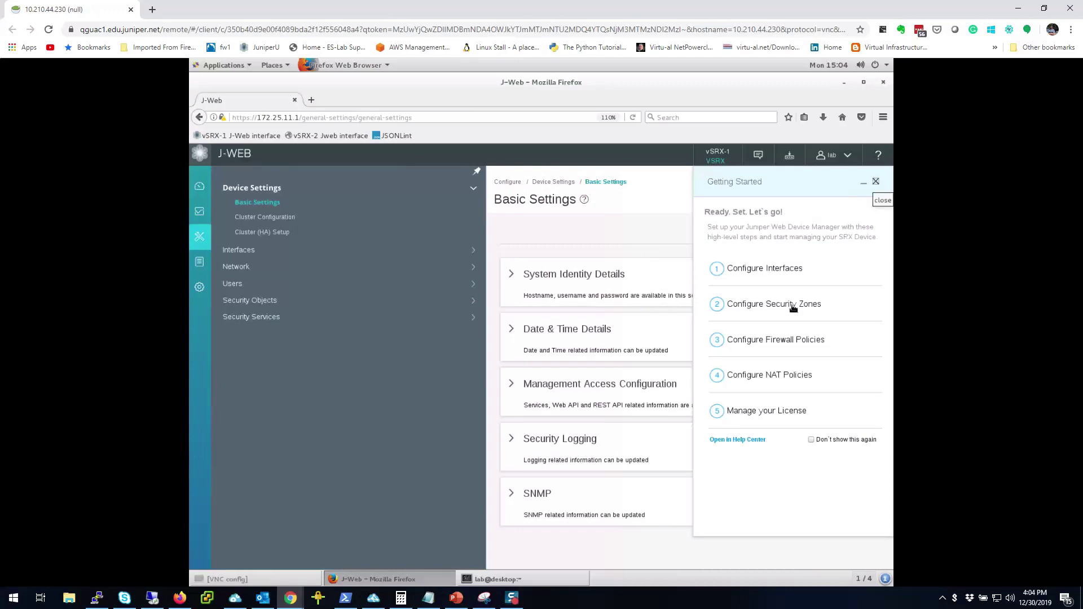
Close the Getting Started panel, open Administration and expand Config Management.
{"action": "left_click", "coordinate": [877, 183]}
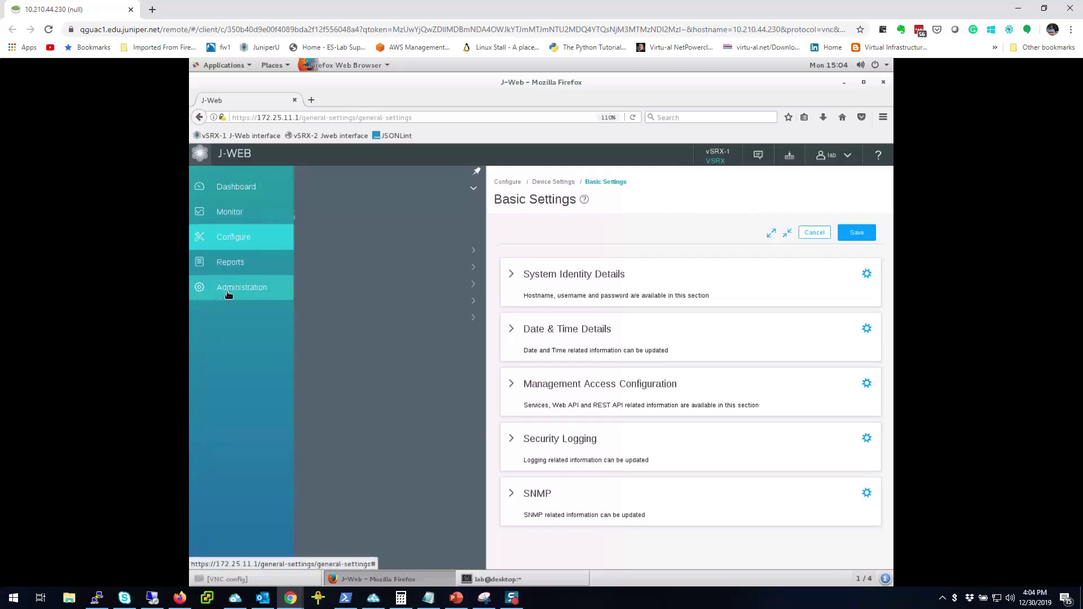
{"action": "left_click", "coordinate": [228, 292]}
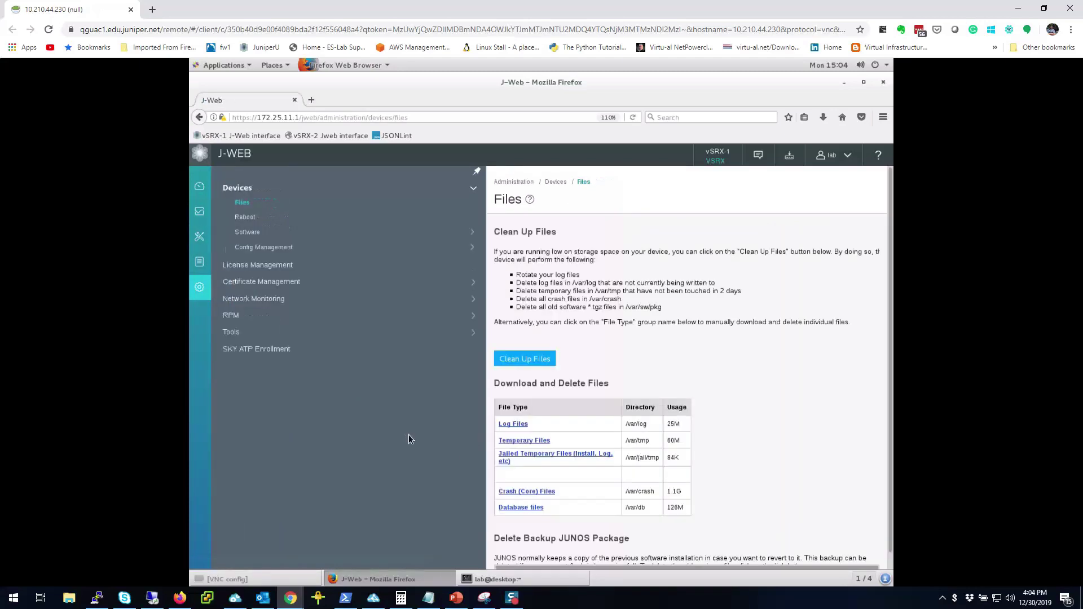
{"action": "mouse_move", "coordinate": [201, 288]}
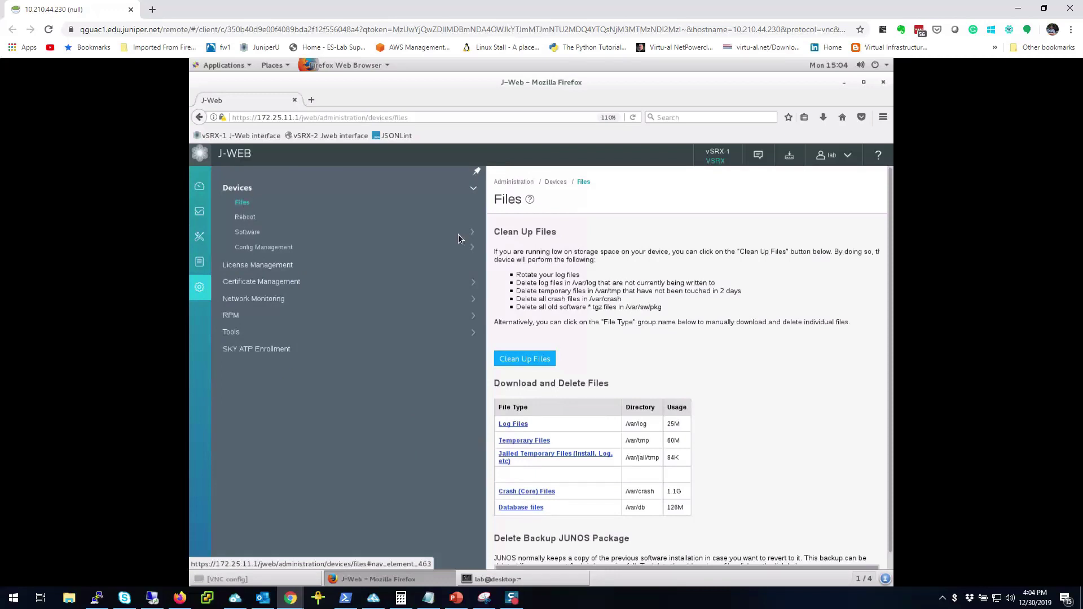
{"action": "left_click", "coordinate": [248, 249]}
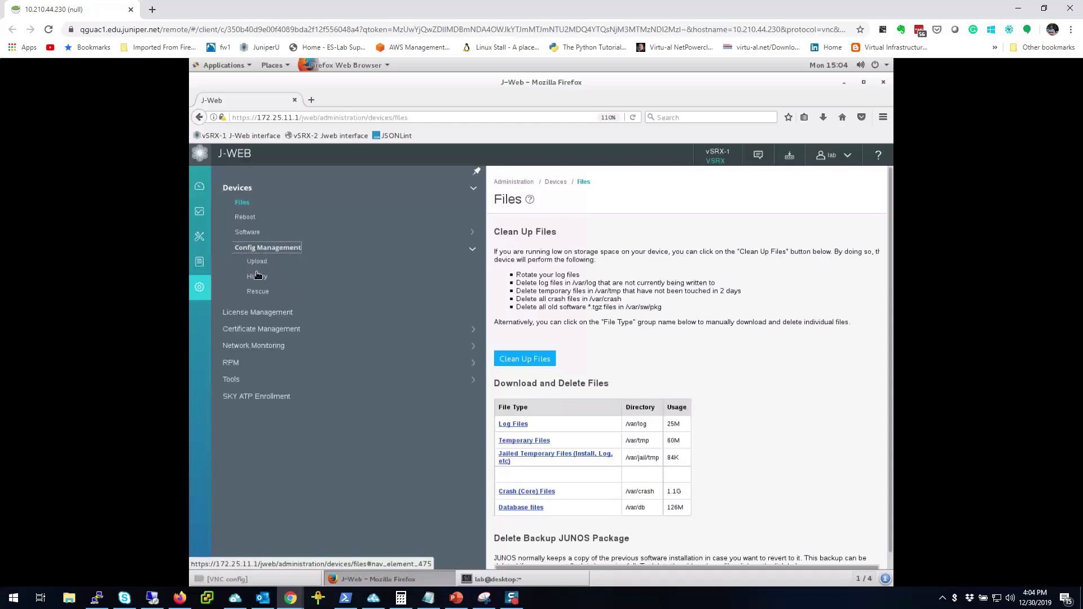
Return to the Files page to review storage usage, then re-expand Config Management's options.
{"action": "left_click", "coordinate": [243, 204]}
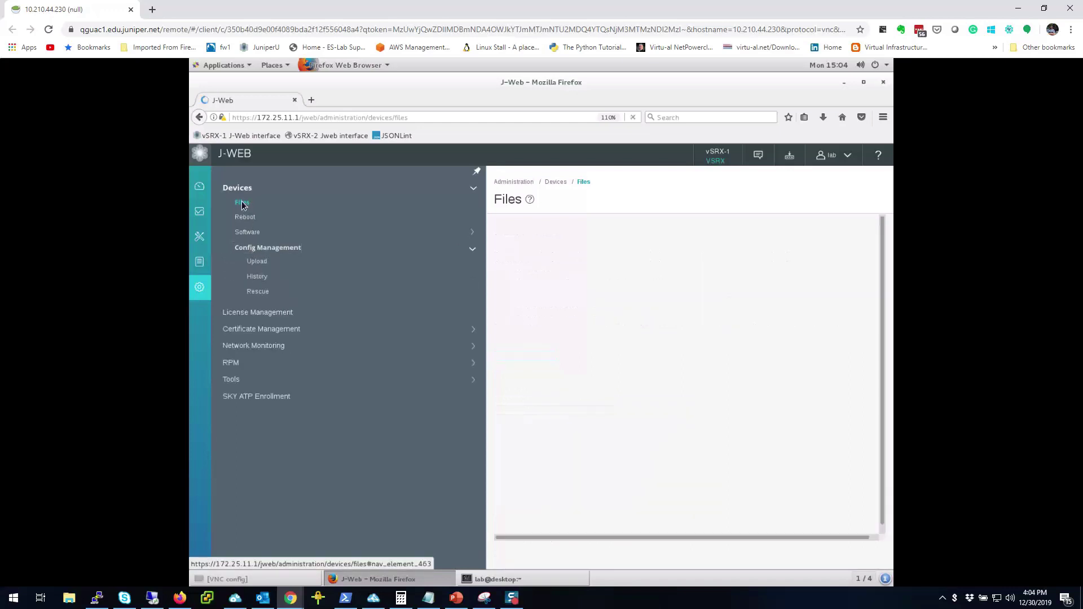
{"action": "scroll", "coordinate": [556, 530], "scroll_direction": "down", "scroll_amount": 3}
{"action": "scroll", "coordinate": [555, 530], "scroll_direction": "down", "scroll_amount": 1}
{"action": "scroll", "coordinate": [607, 501], "scroll_direction": "up", "scroll_amount": 3}
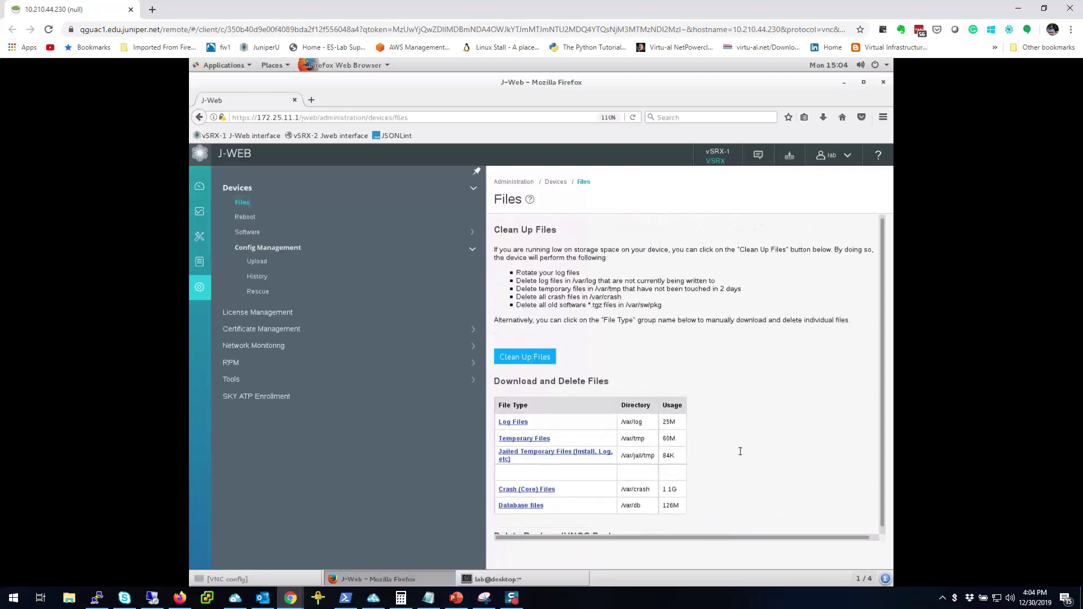
{"action": "left_click", "coordinate": [268, 252]}
{"action": "left_click", "coordinate": [265, 249]}
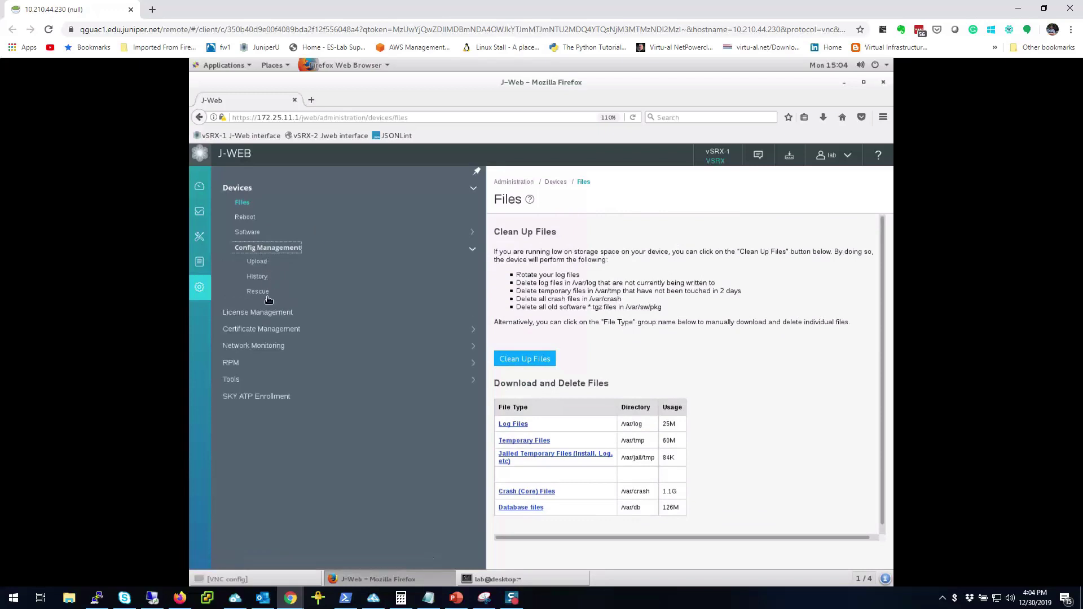
Open the Config Management History page listing the Current configuration and revisions 1–6.
{"action": "left_click", "coordinate": [259, 266]}
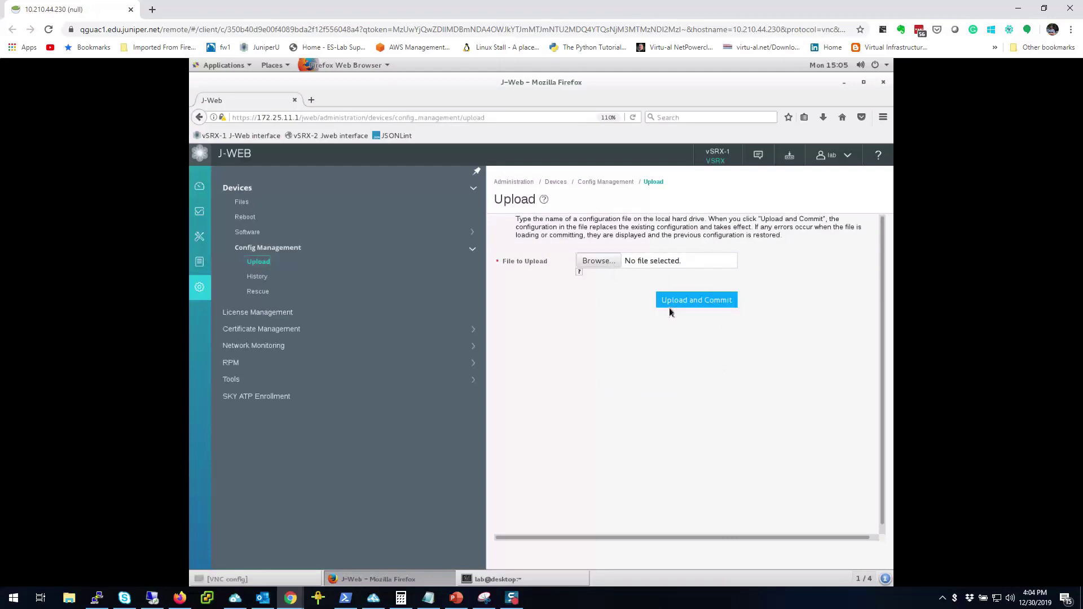
{"action": "left_click", "coordinate": [258, 277]}
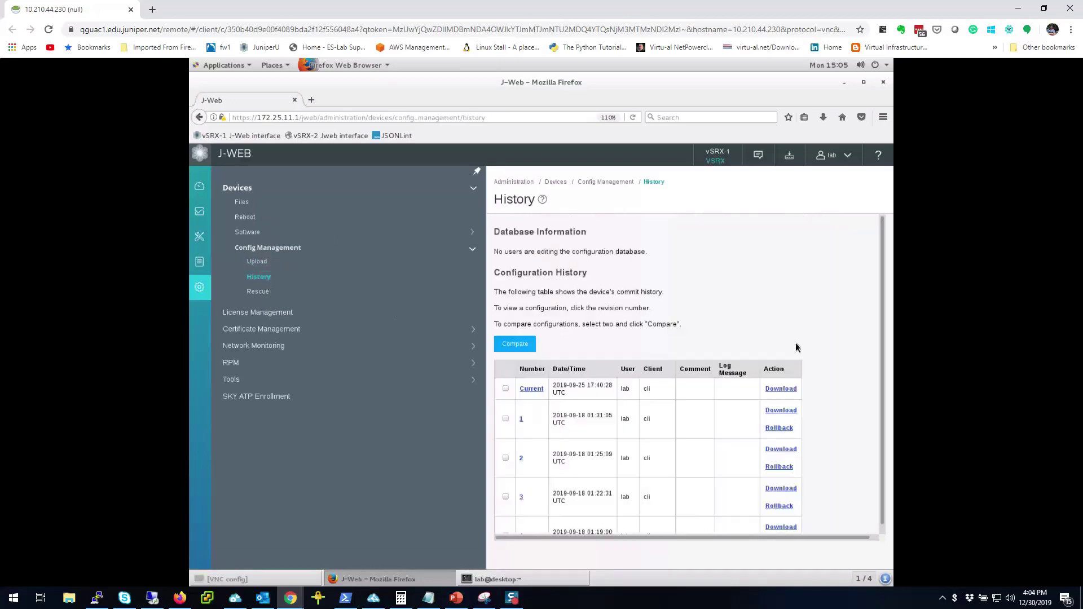
{"action": "scroll", "coordinate": [825, 300], "scroll_direction": "down", "scroll_amount": 3}
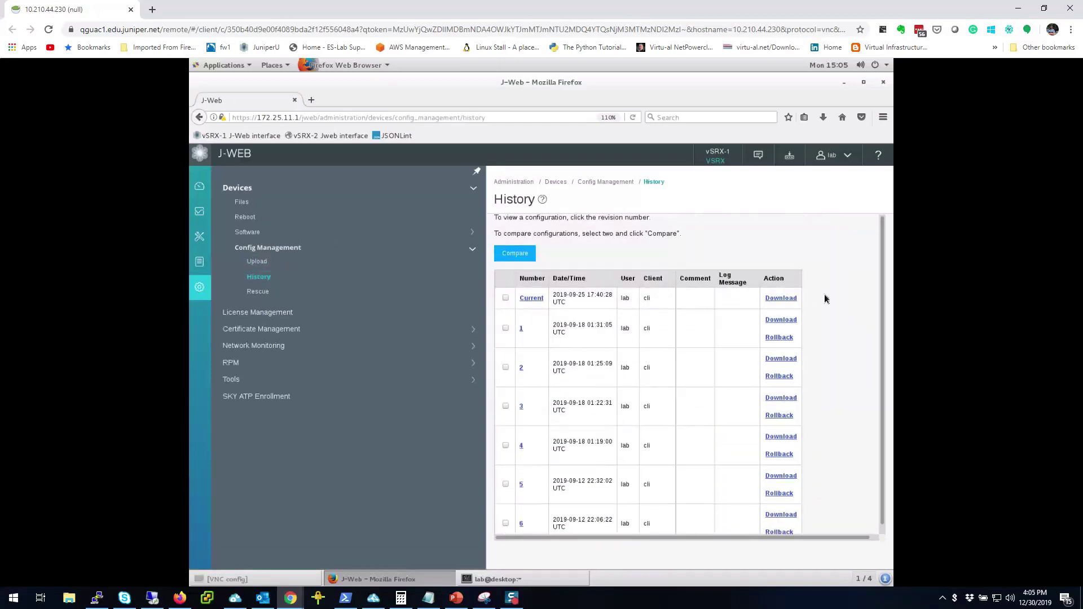
{"action": "scroll", "coordinate": [825, 299], "scroll_direction": "up", "scroll_amount": 3}
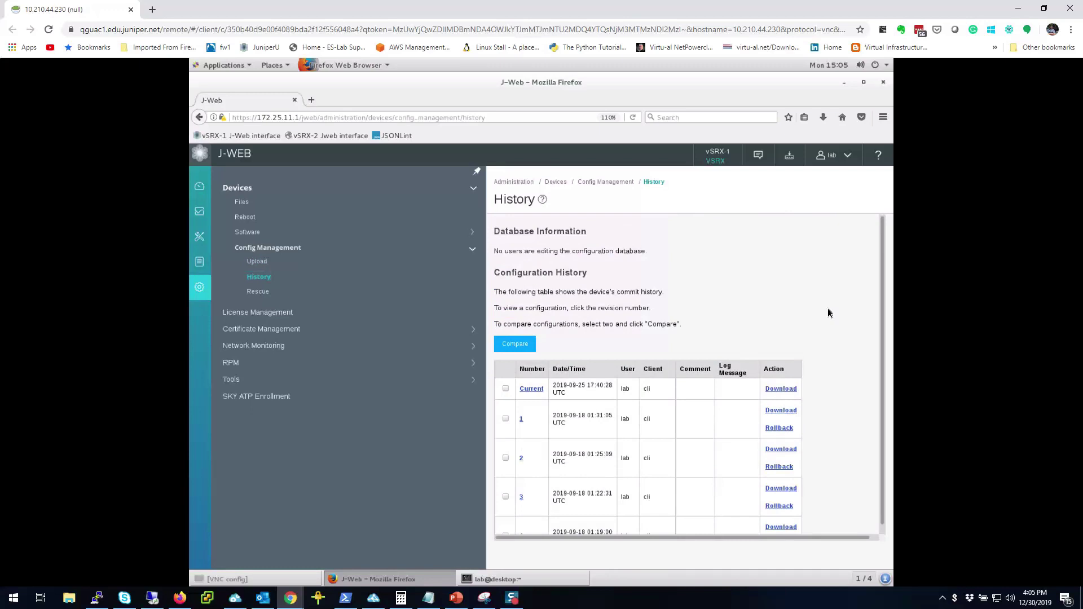
{"action": "scroll", "coordinate": [828, 309], "scroll_direction": "down", "scroll_amount": 2}
{"action": "scroll", "coordinate": [828, 308], "scroll_direction": "down", "scroll_amount": 1}
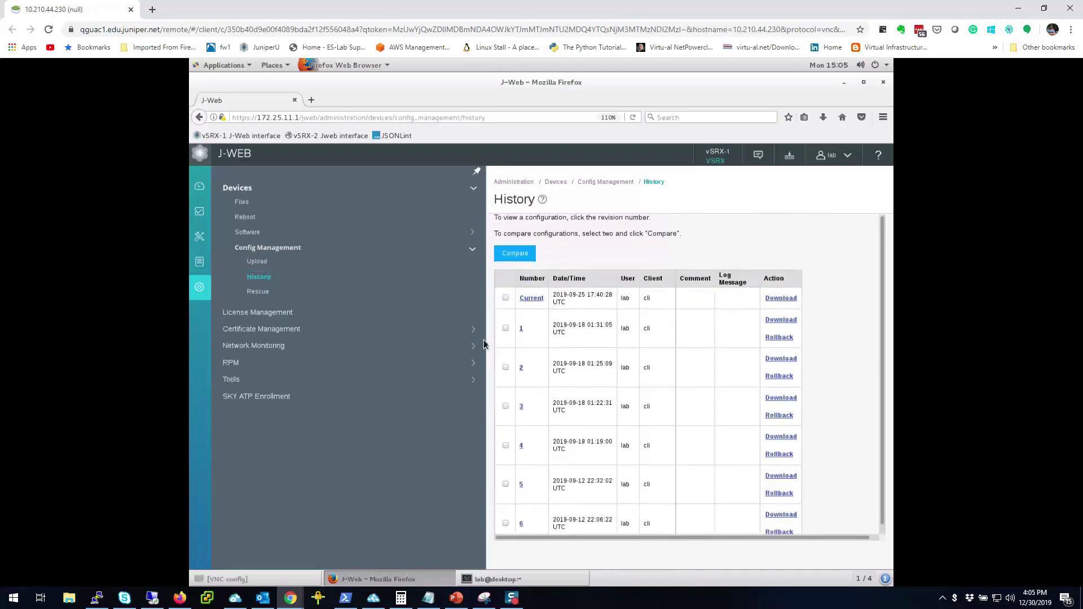
Compare revision 1 against the Current configuration, review the diff, then close it.
{"action": "left_click", "coordinate": [506, 298]}
{"action": "left_click", "coordinate": [506, 328]}
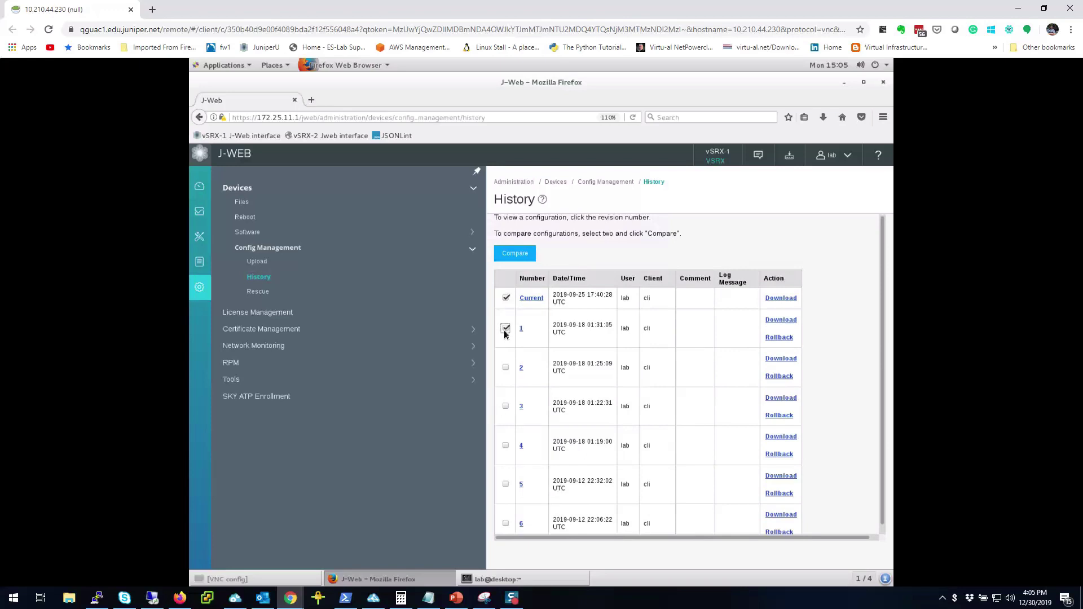
{"action": "left_click", "coordinate": [506, 263]}
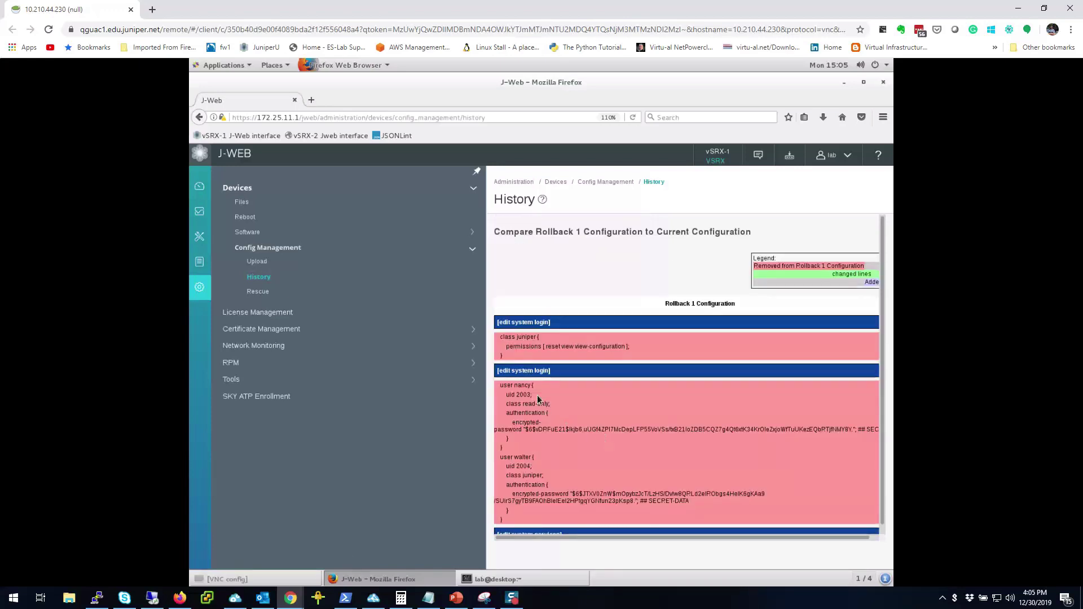
{"action": "scroll", "coordinate": [615, 401], "scroll_direction": "down", "scroll_amount": 5}
{"action": "scroll", "coordinate": [615, 401], "scroll_direction": "up", "scroll_amount": 5}
{"action": "scroll", "coordinate": [615, 401], "scroll_direction": "down", "scroll_amount": 15}
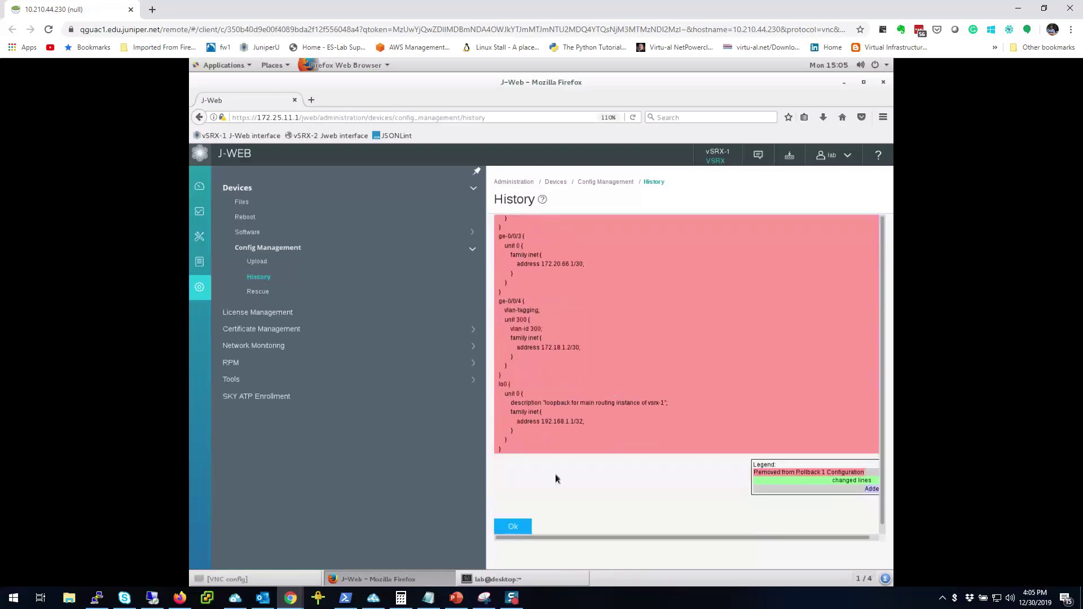
{"action": "left_click", "coordinate": [523, 525]}
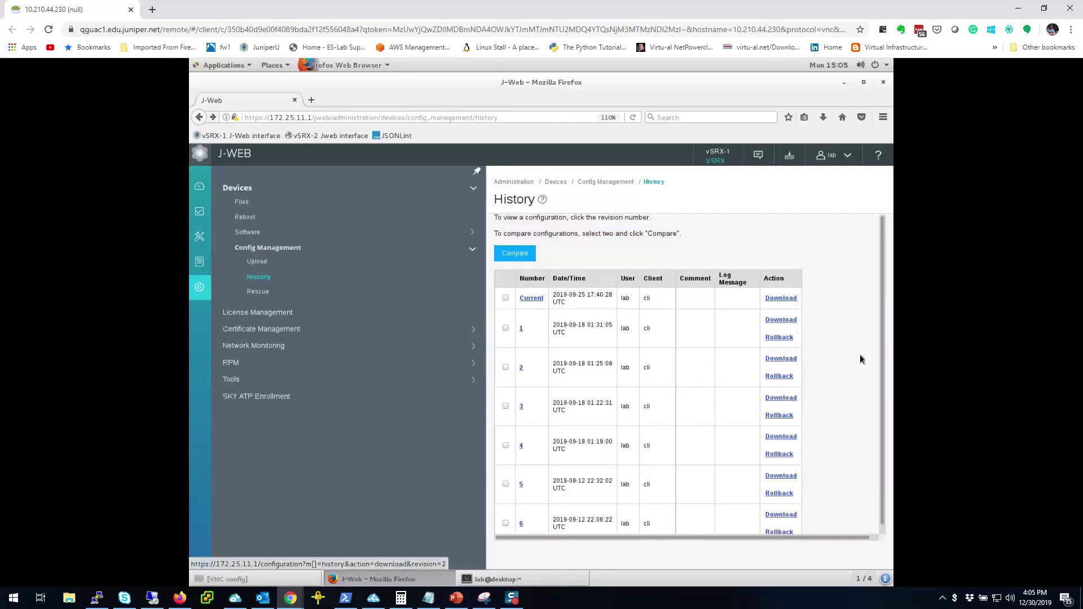
Save the Current configuration as vSRX-1.conf, open it in gedit, then return to Firefox.
{"action": "scroll", "coordinate": [860, 360], "scroll_direction": "down", "scroll_amount": 5}
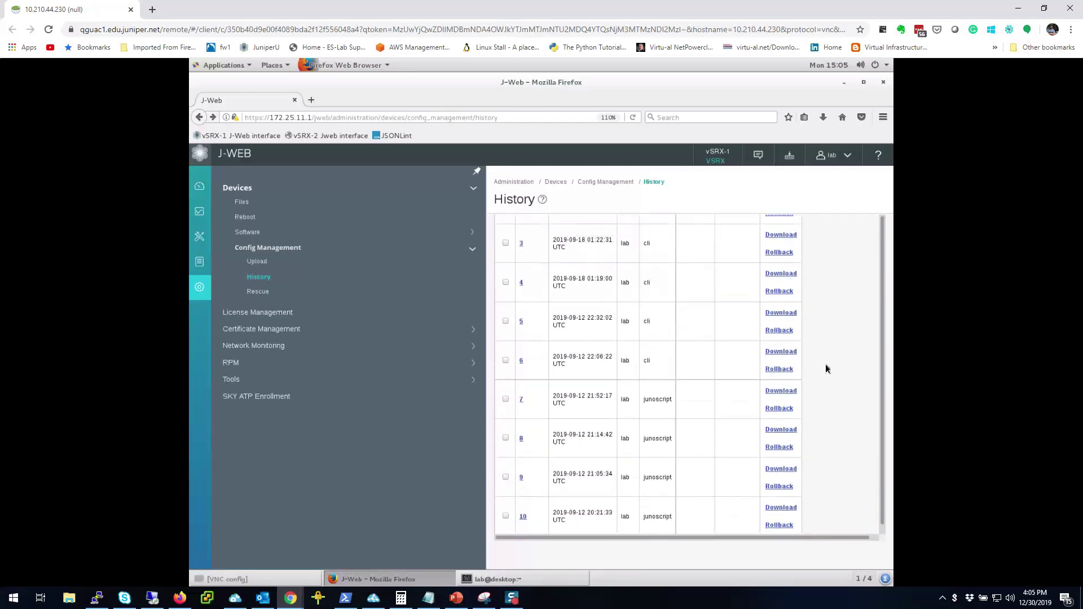
{"action": "scroll", "coordinate": [826, 369], "scroll_direction": "up", "scroll_amount": 5}
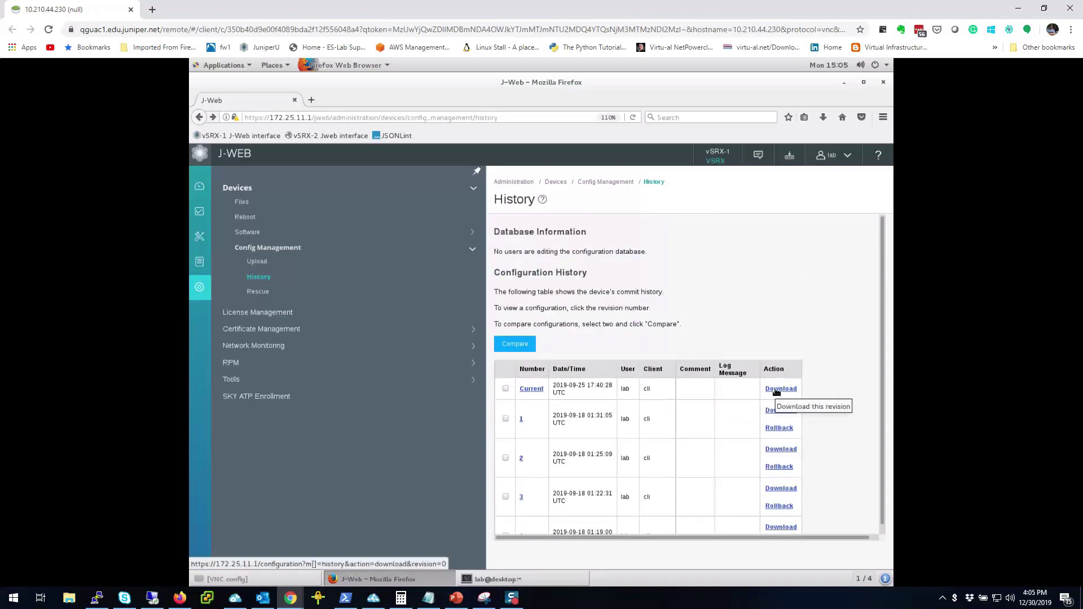
{"action": "left_click", "coordinate": [776, 390]}
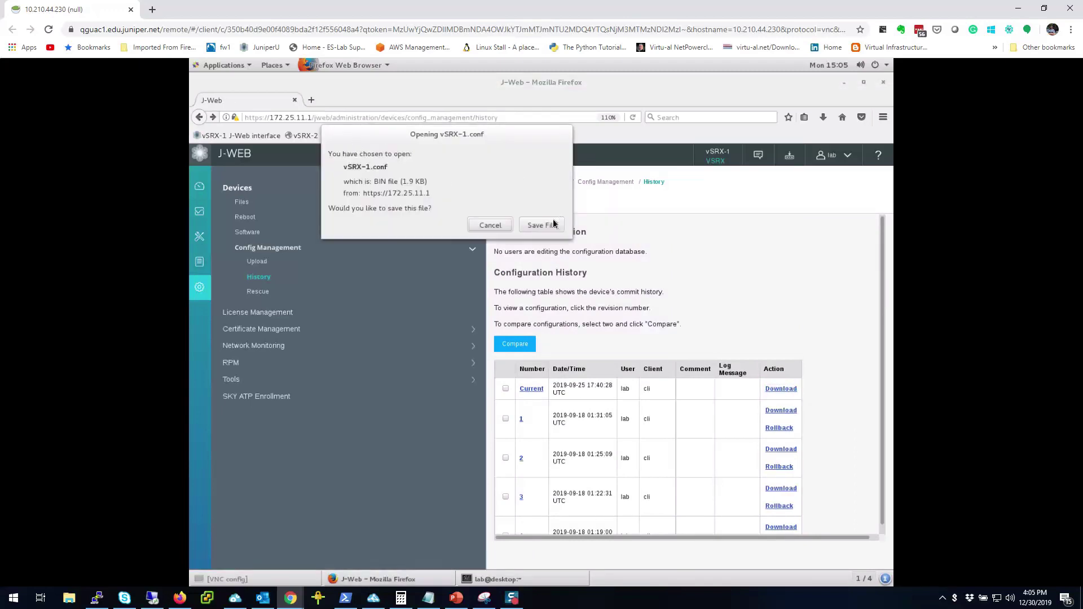
{"action": "left_click", "coordinate": [554, 224]}
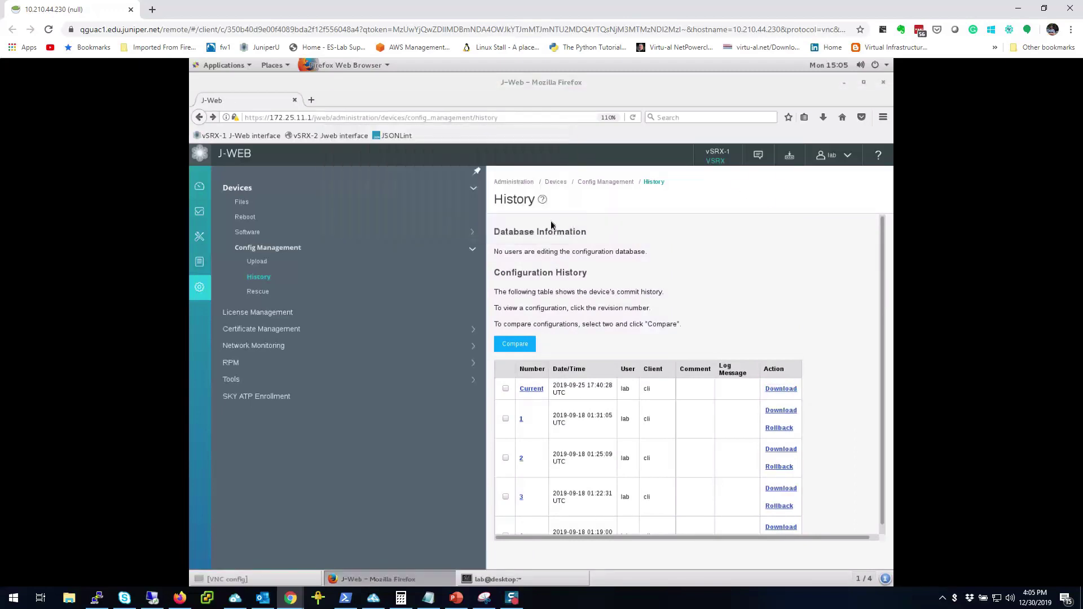
{"action": "left_click", "coordinate": [823, 117]}
{"action": "left_click", "coordinate": [753, 148]}
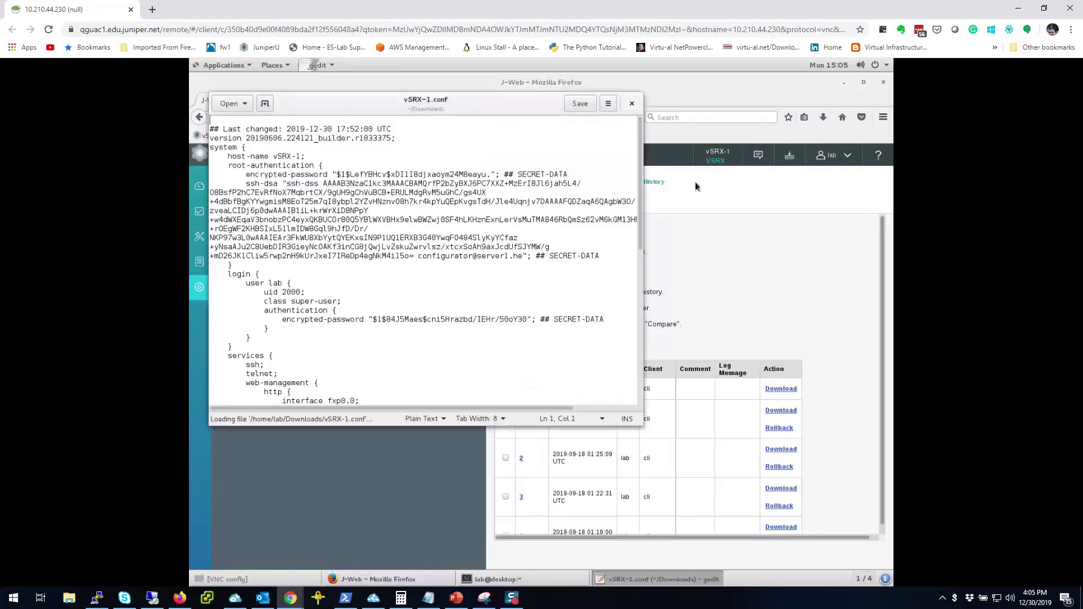
{"action": "scroll", "coordinate": [466, 252], "scroll_direction": "down", "scroll_amount": 10}
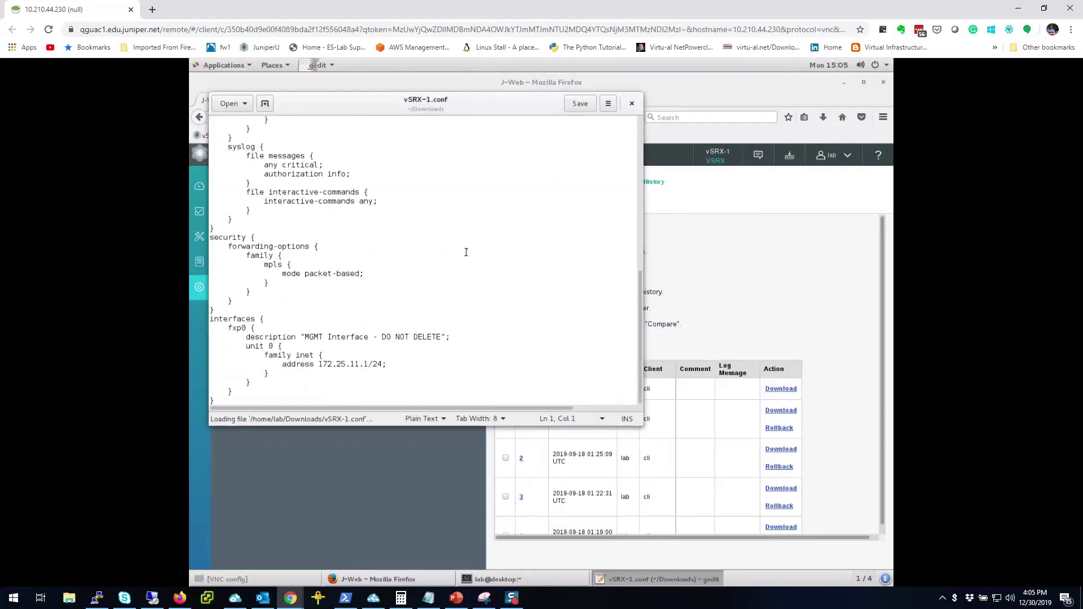
{"action": "left_click", "coordinate": [864, 329]}
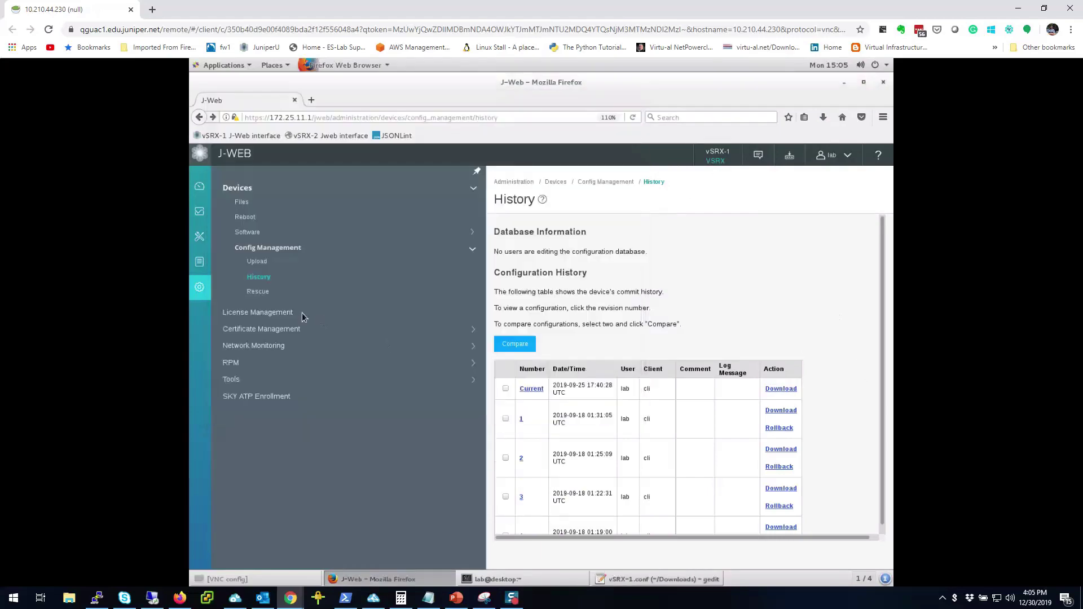
On the Rescue page, save the running configuration as the rescue configuration and view its contents.
{"action": "left_click", "coordinate": [251, 293]}
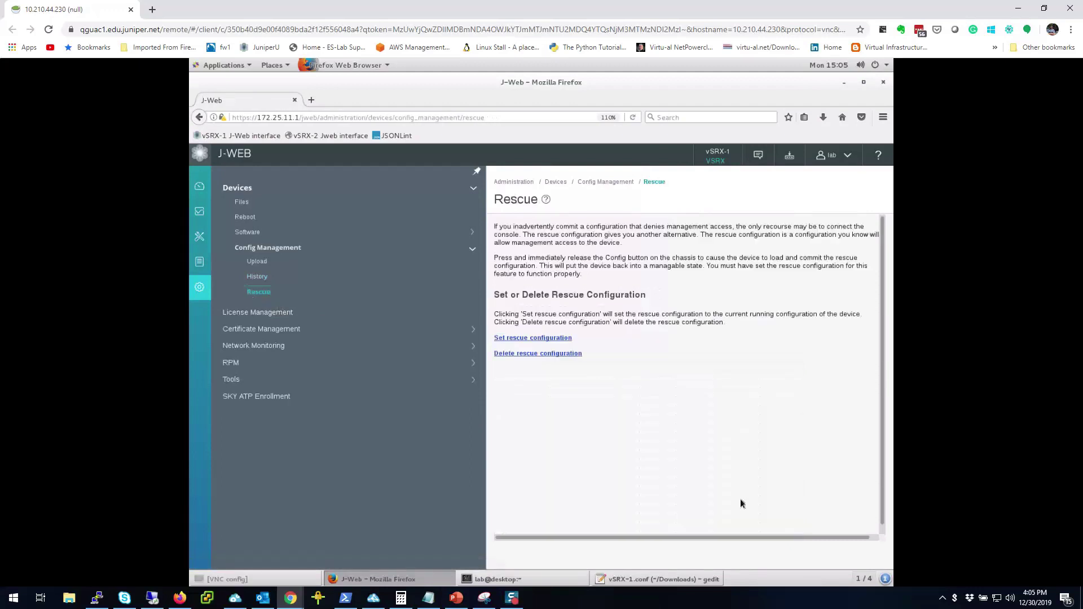
{"action": "left_click", "coordinate": [545, 338]}
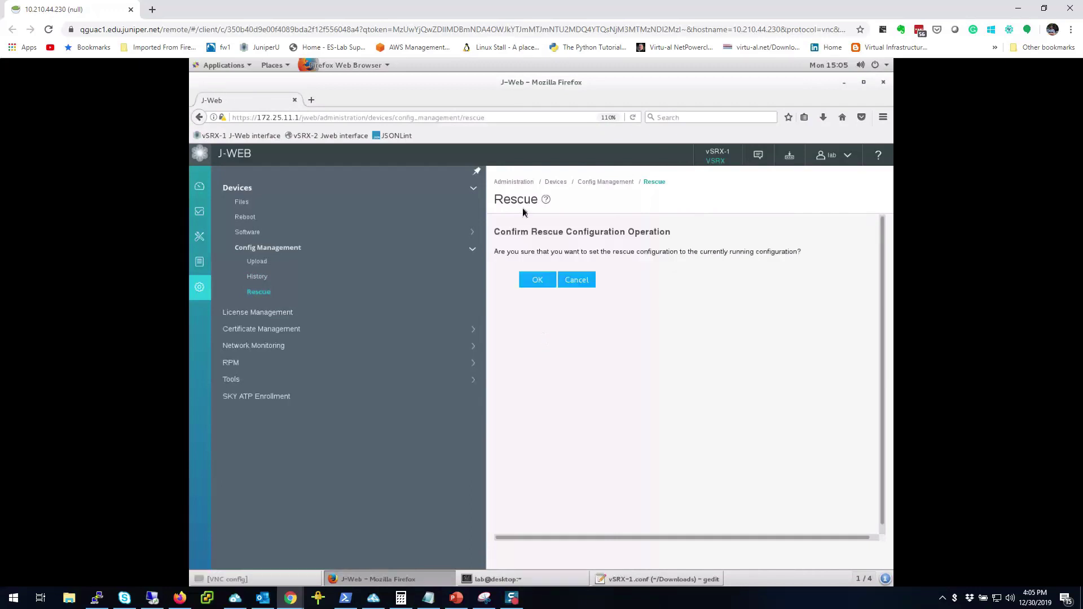
{"action": "left_click", "coordinate": [536, 285]}
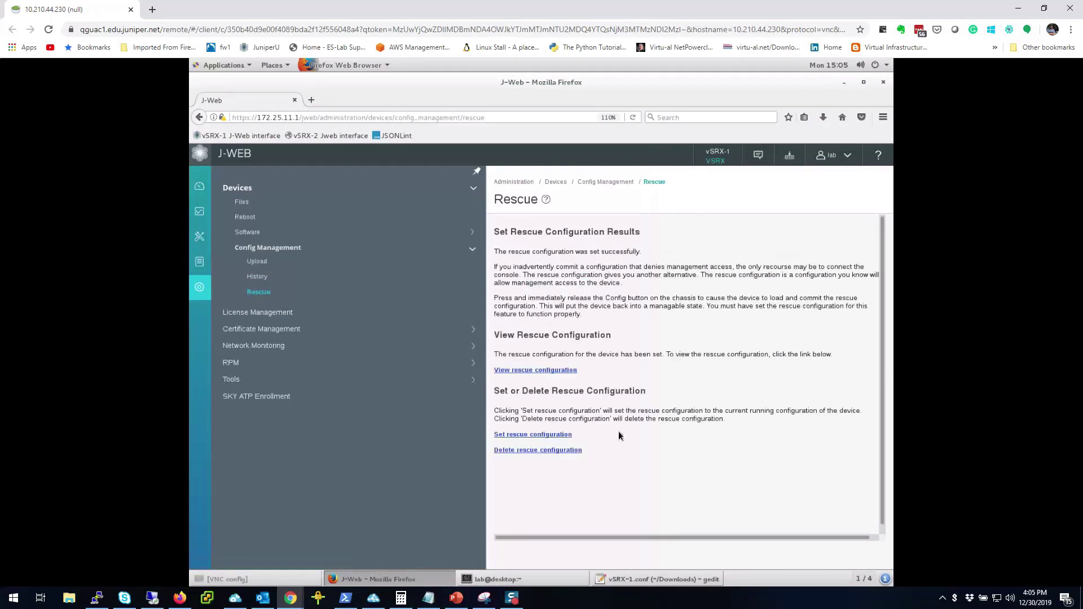
{"action": "left_click", "coordinate": [561, 371]}
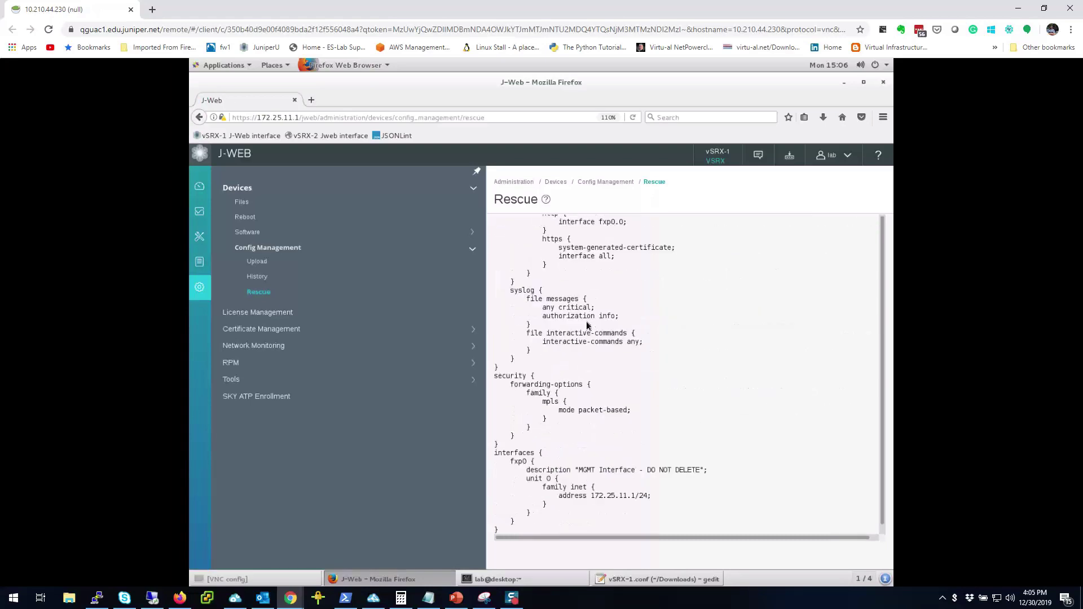
{"action": "scroll", "coordinate": [587, 325], "scroll_direction": "down", "scroll_amount": 2}
{"action": "scroll", "coordinate": [587, 326], "scroll_direction": "up", "scroll_amount": 5}
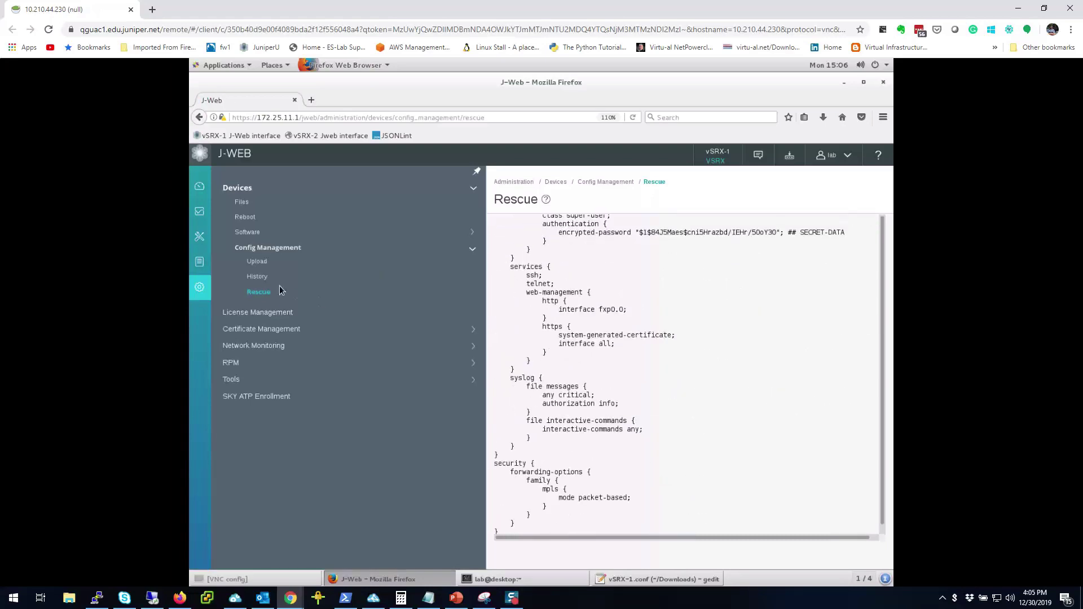
Move from History to the Config Management Upload page with its file chooser.
{"action": "left_click", "coordinate": [258, 277]}
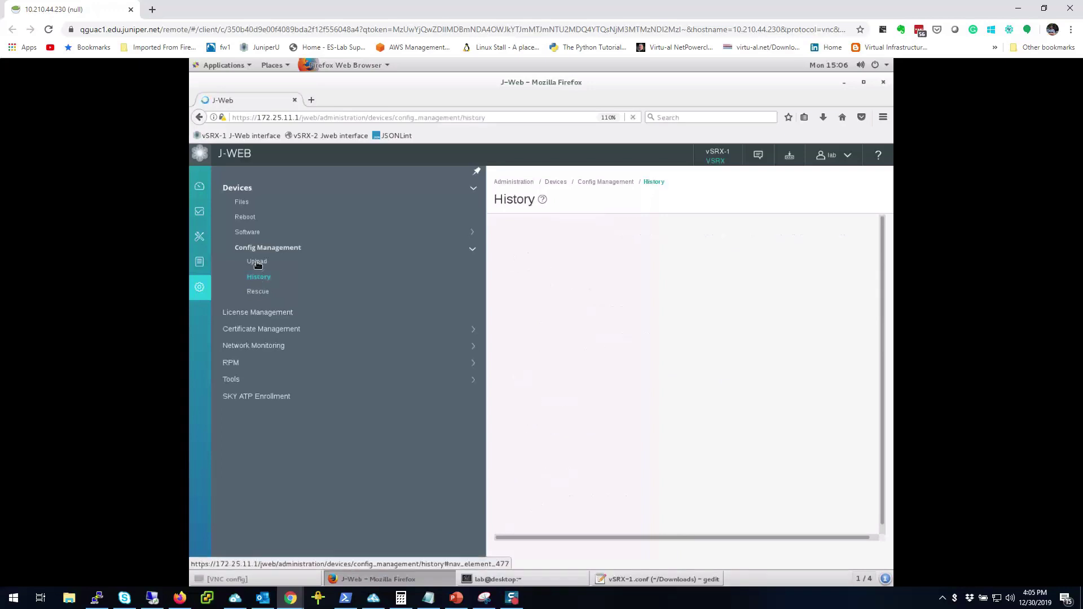
{"action": "left_click", "coordinate": [257, 265]}
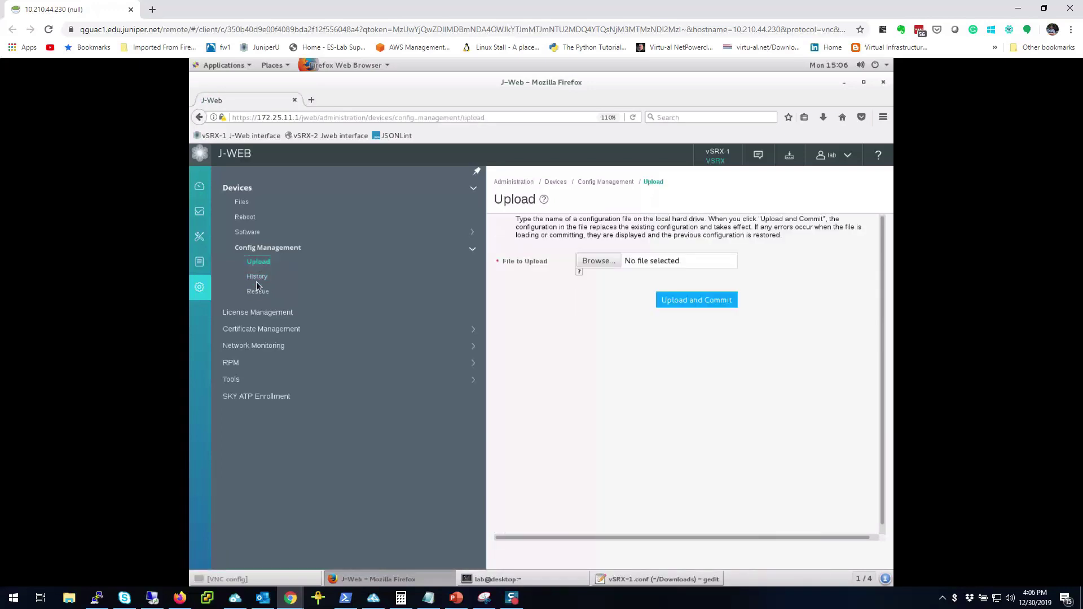